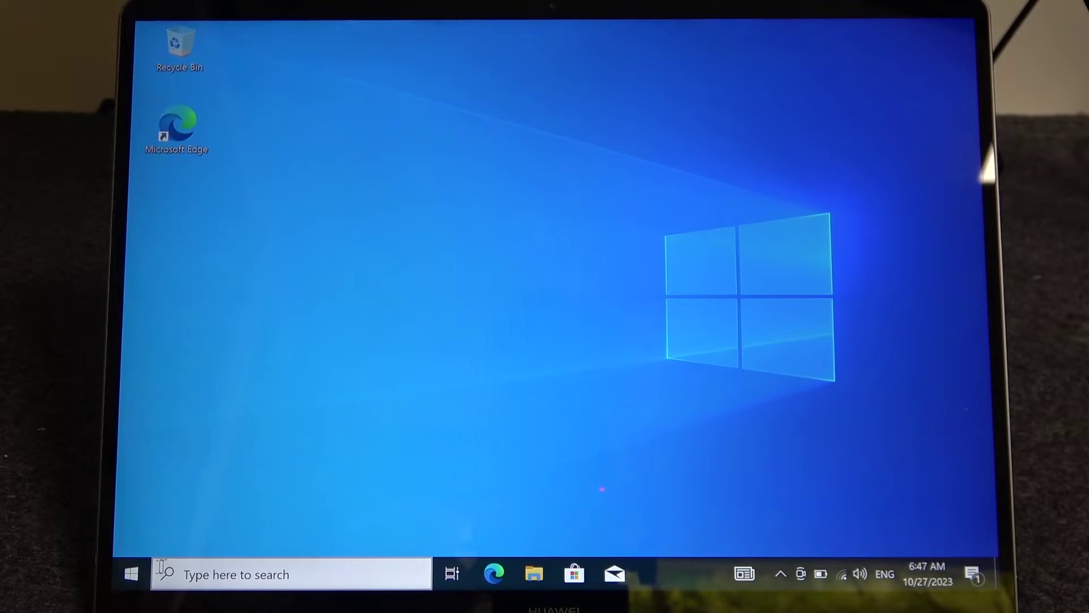
Go to Settings > Time & Language to reach the Date & time page
click(132, 573)
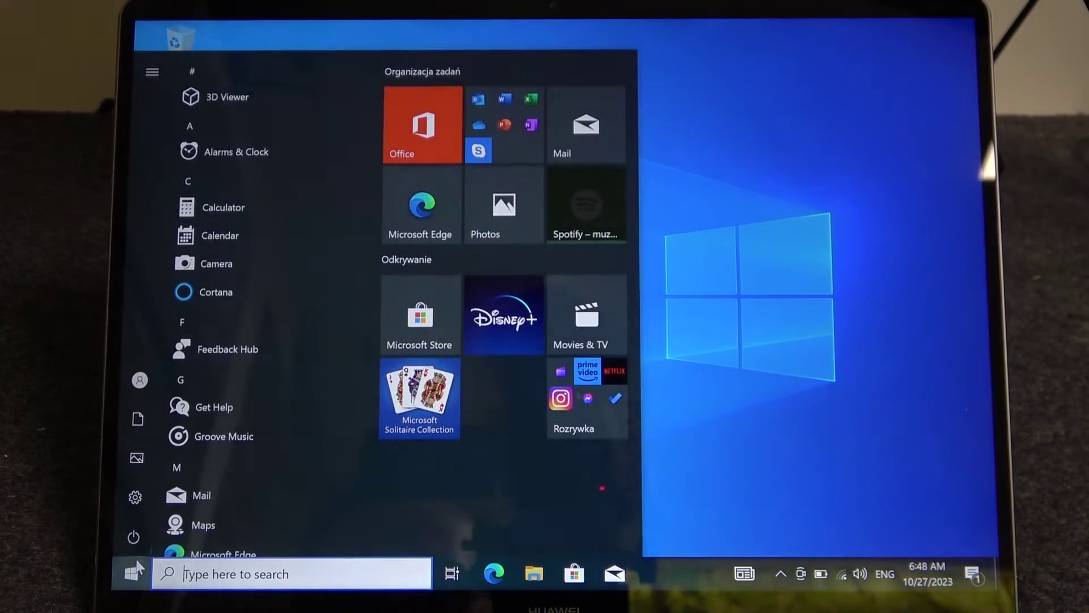
mouse_move(135, 460)
click(134, 499)
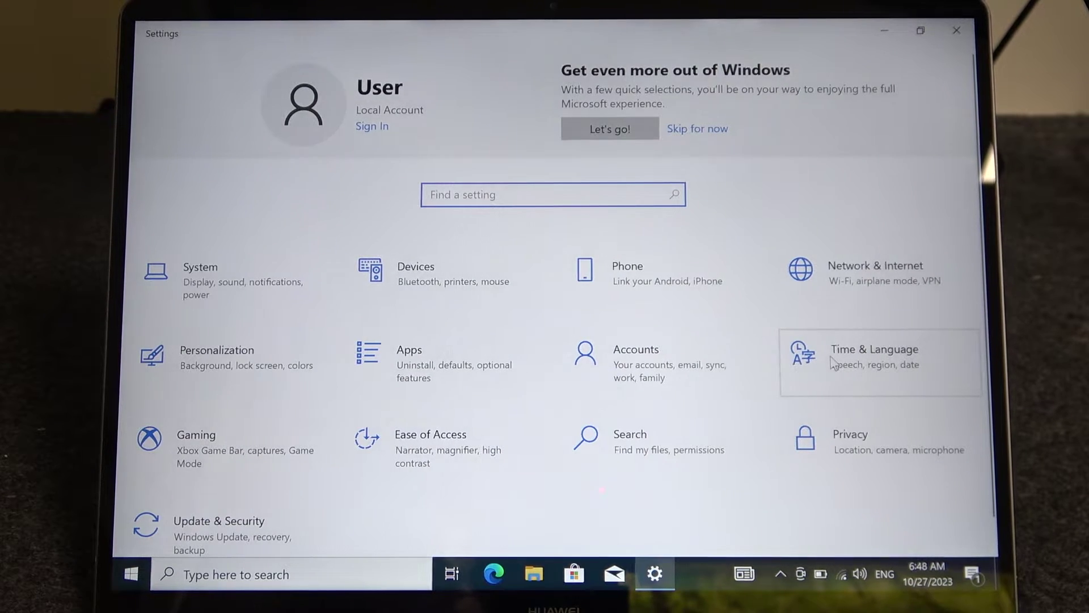
click(834, 363)
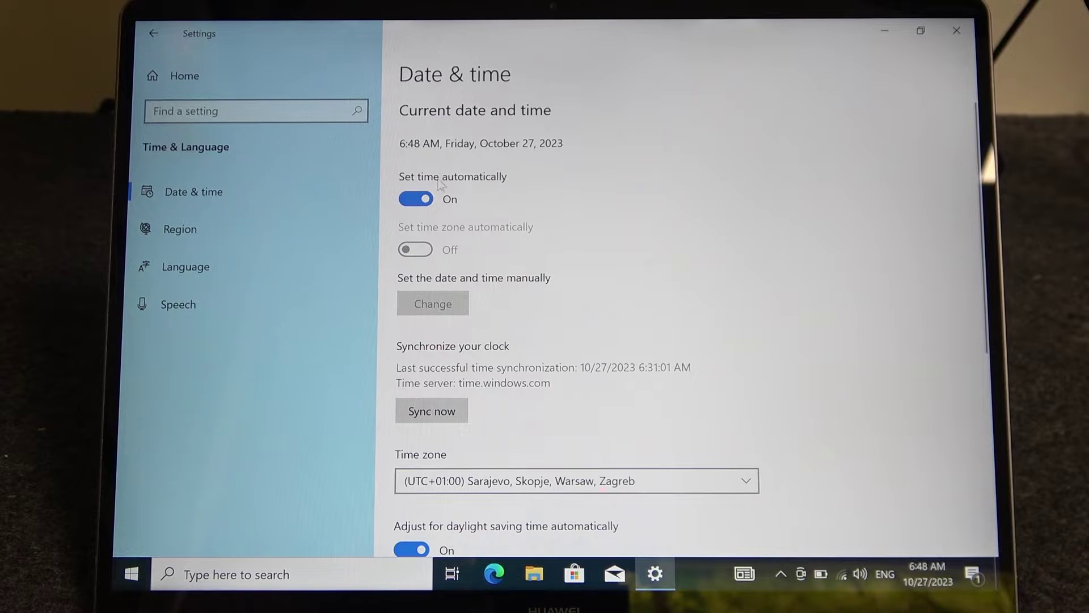
Turn off automatic time and leave the manual date and time at 6:48 AM, October 27, 2023
click(416, 199)
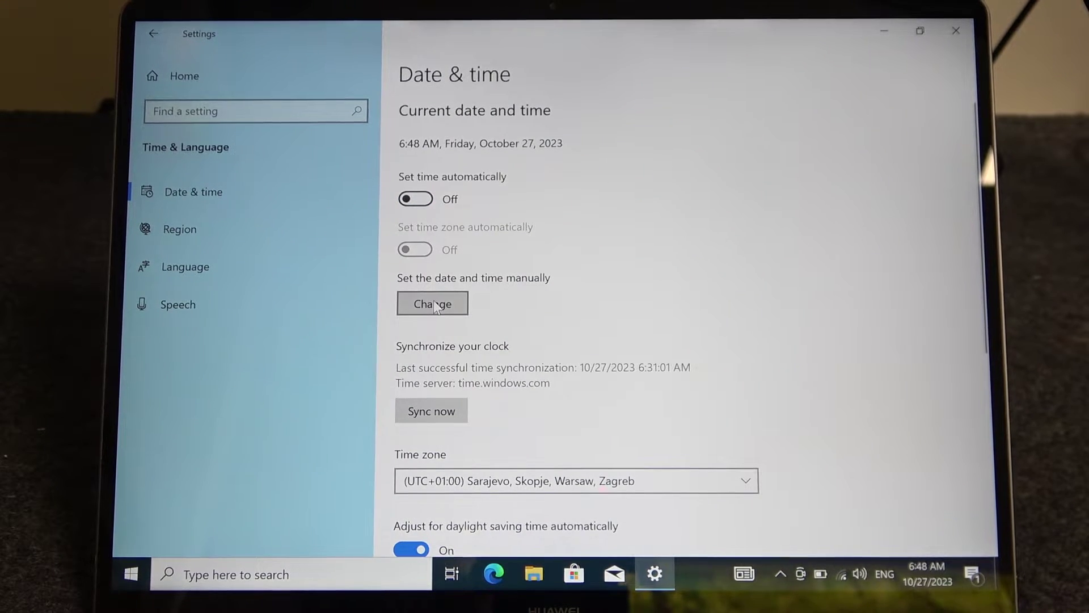
click(433, 304)
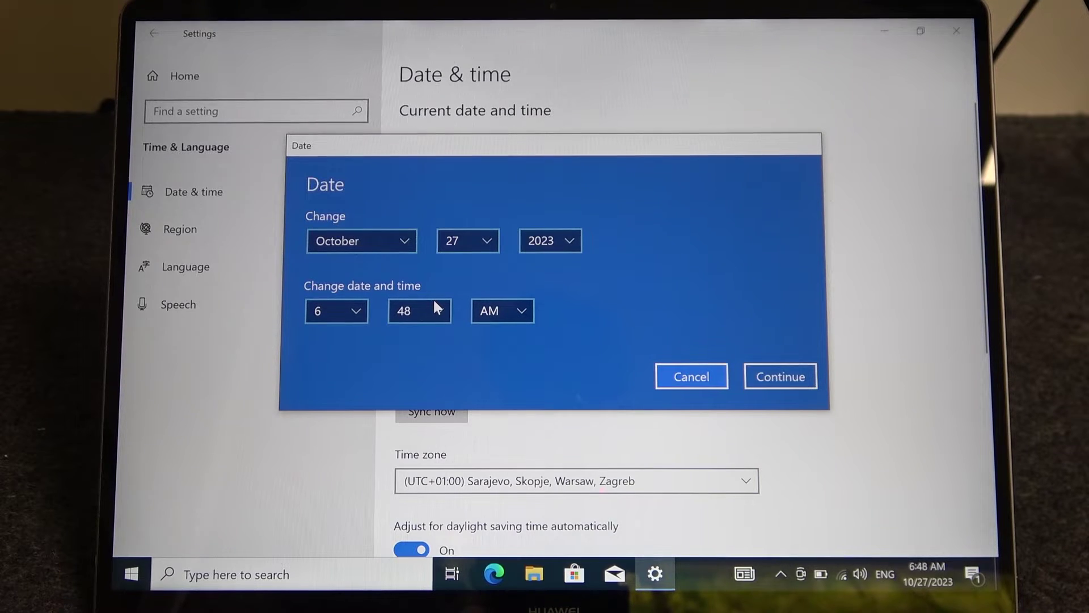
drag(469, 144, 724, 102)
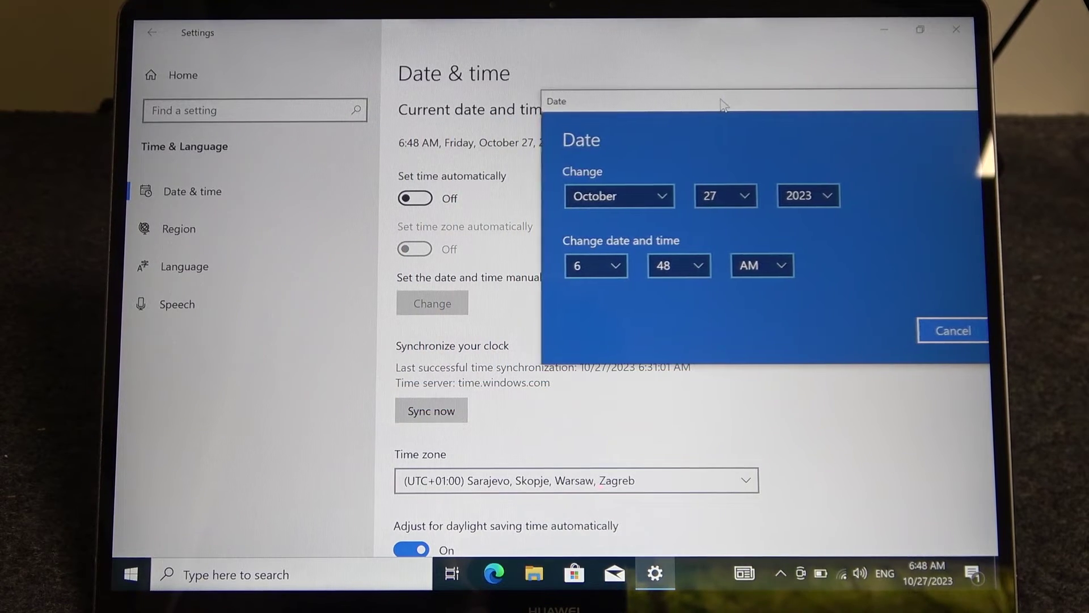
drag(788, 102, 668, 89)
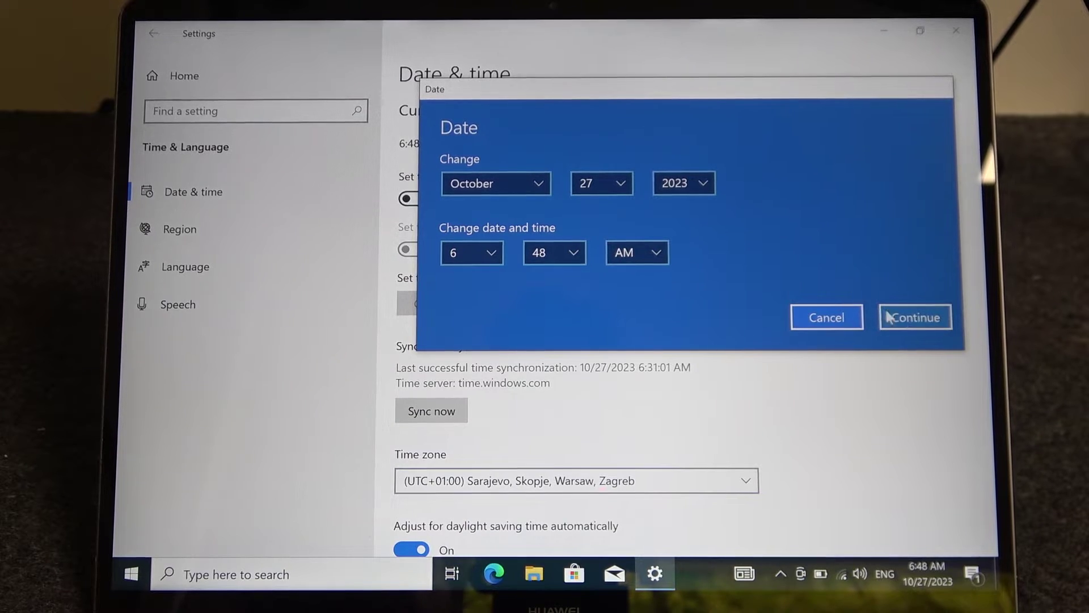
click(914, 317)
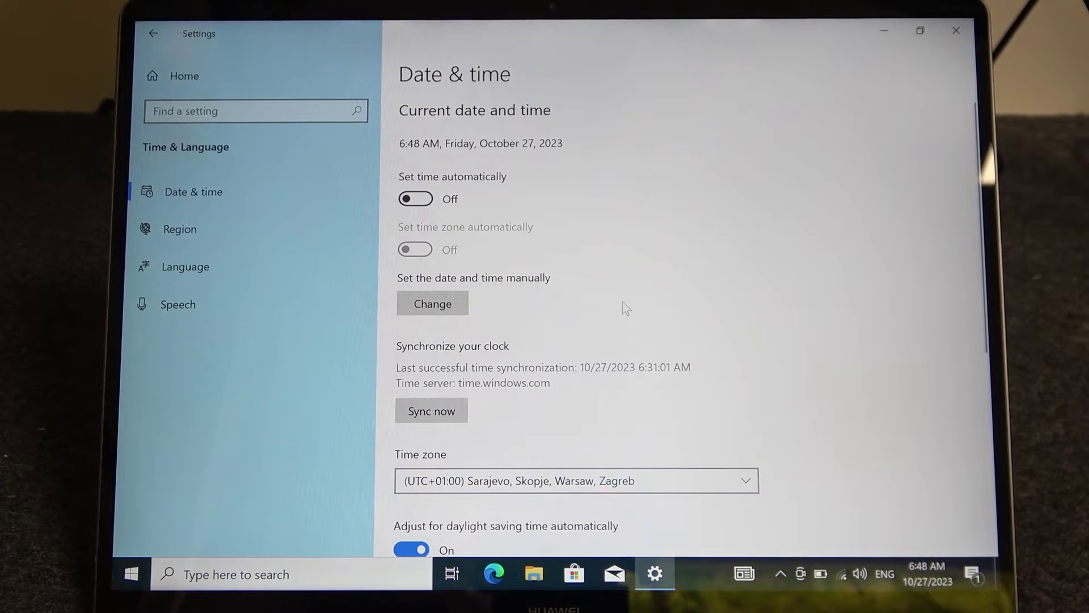
Keep the UTC+01:00 Sarajevo time zone and turn 'Set time automatically' back on
click(503, 479)
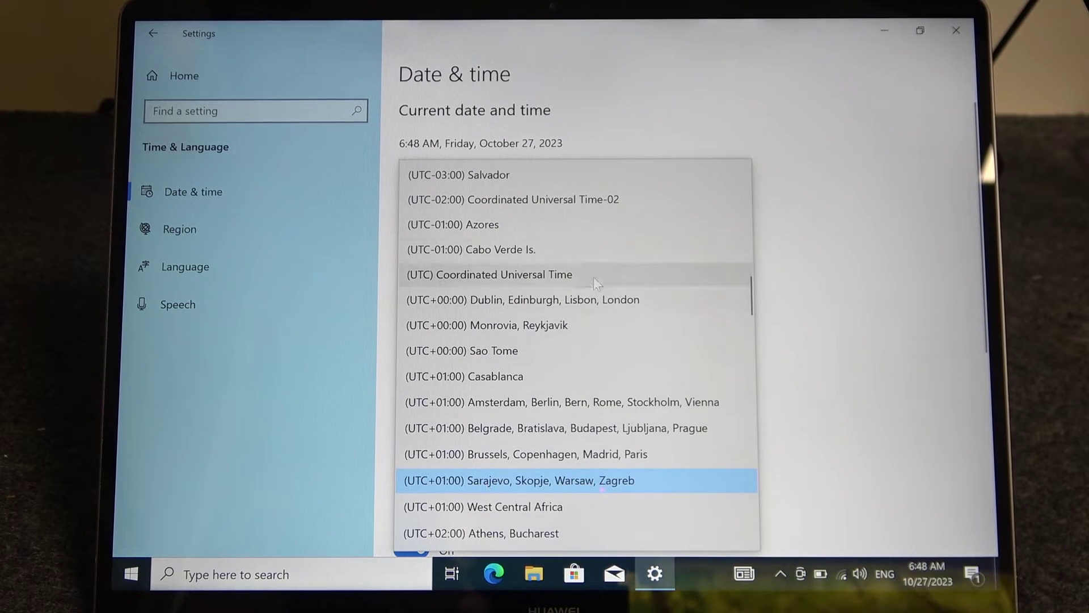
click(920, 273)
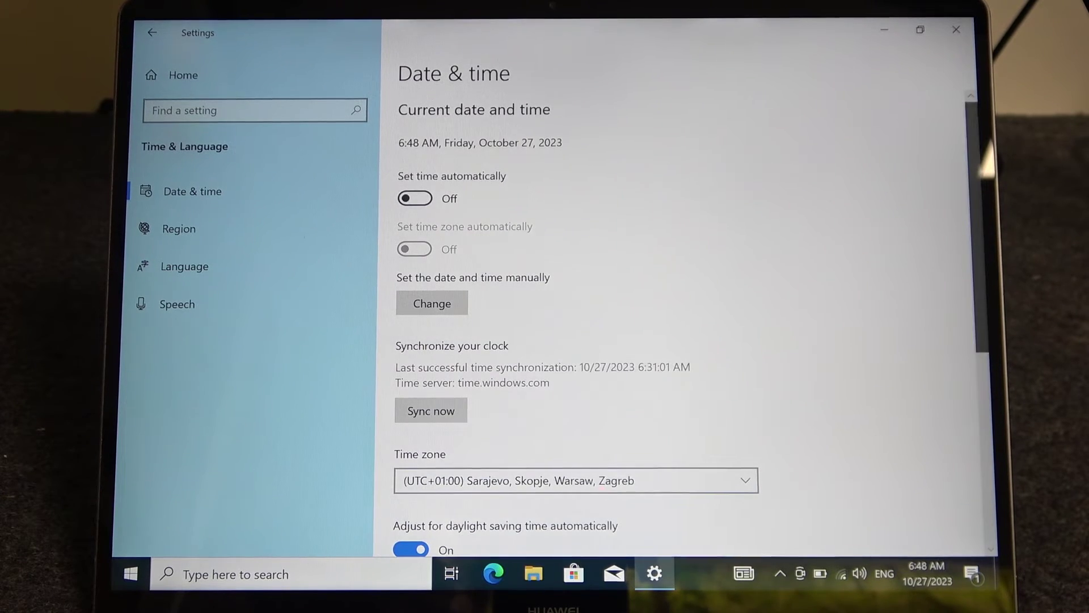
scroll(680, 340, down, 5)
scroll(681, 341, down, 4)
scroll(680, 341, up, 6)
scroll(680, 341, up, 4)
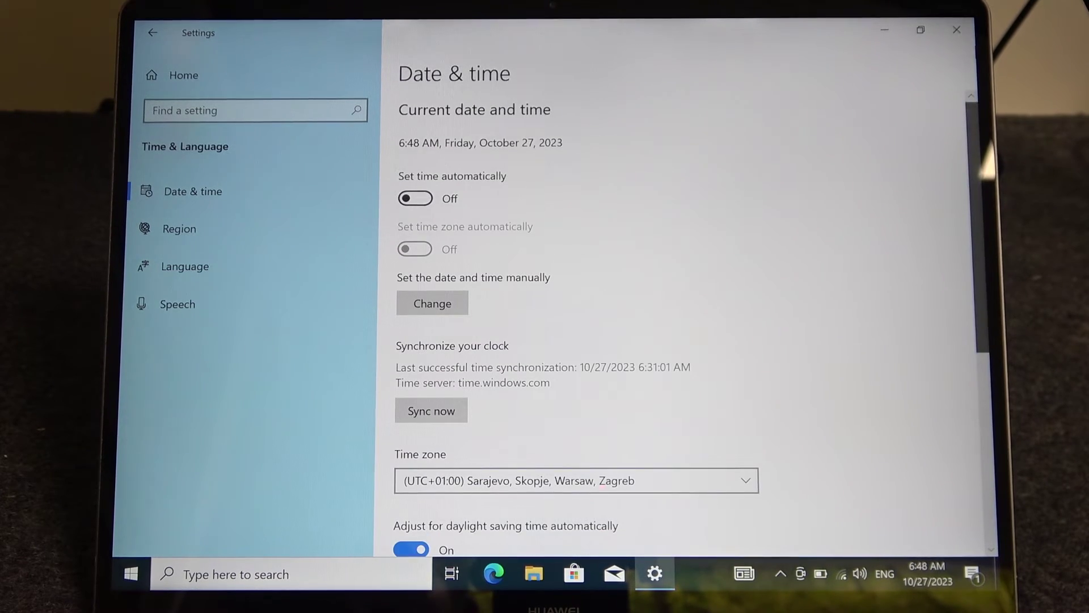
click(416, 198)
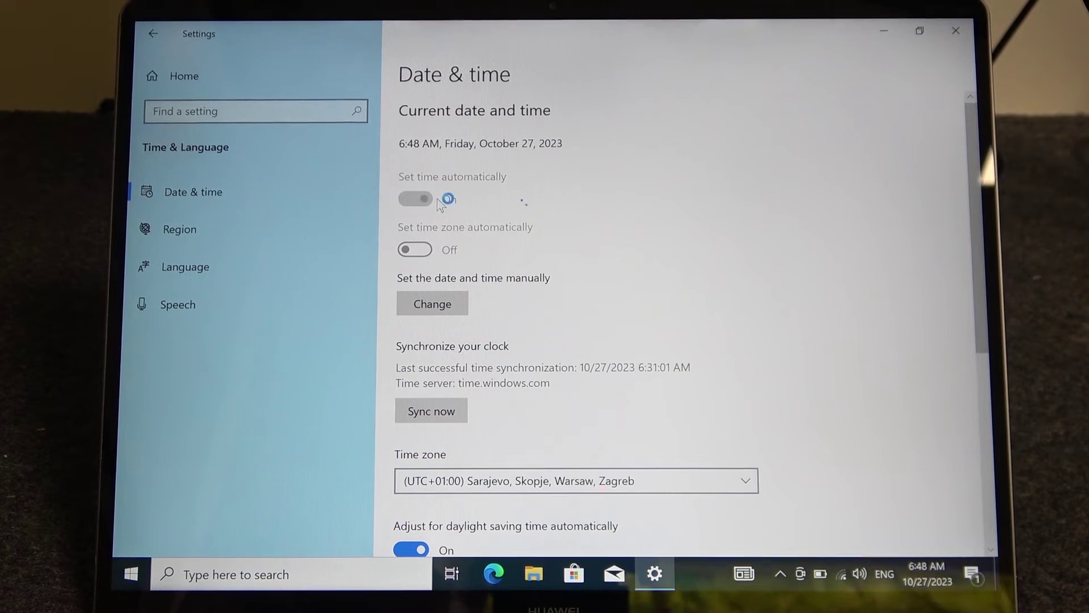